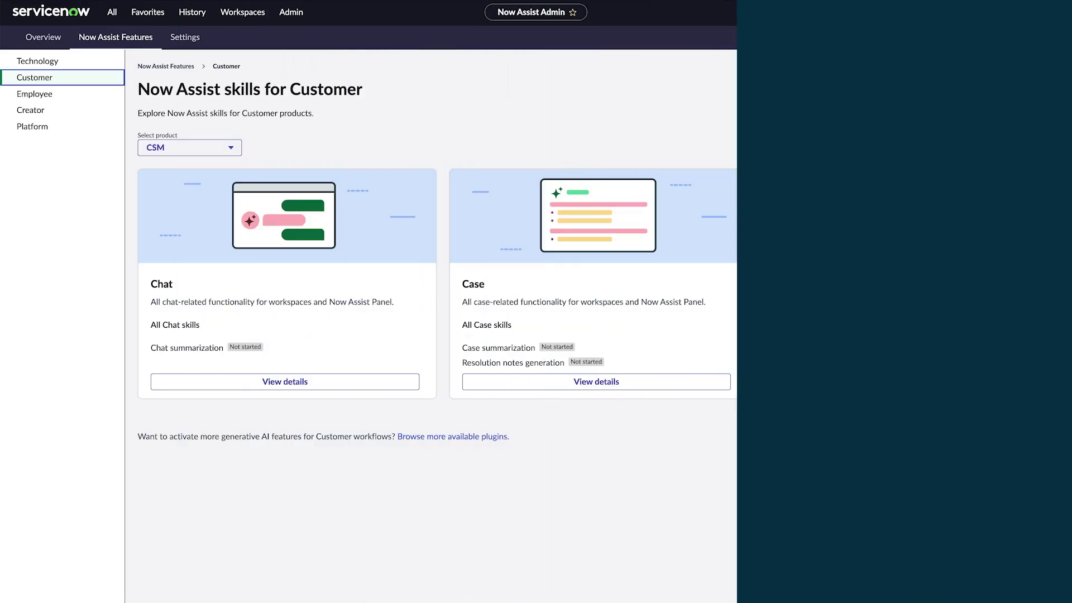
# Step: Browse the Employee, Creator and Platform skill categories in Now Assist Admin
pyautogui.click(38, 94)
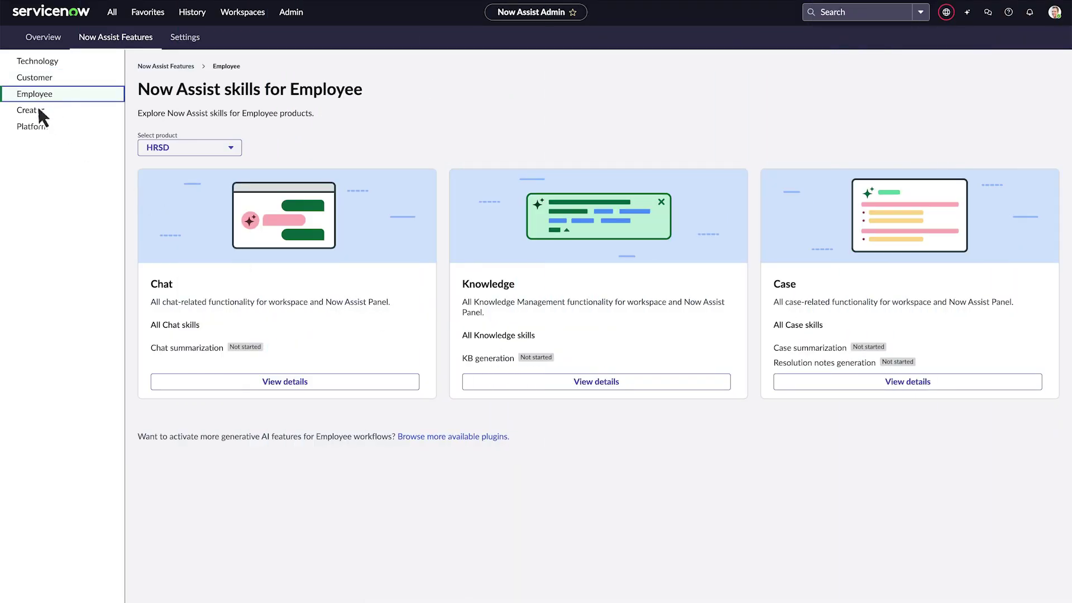
pyautogui.click(39, 110)
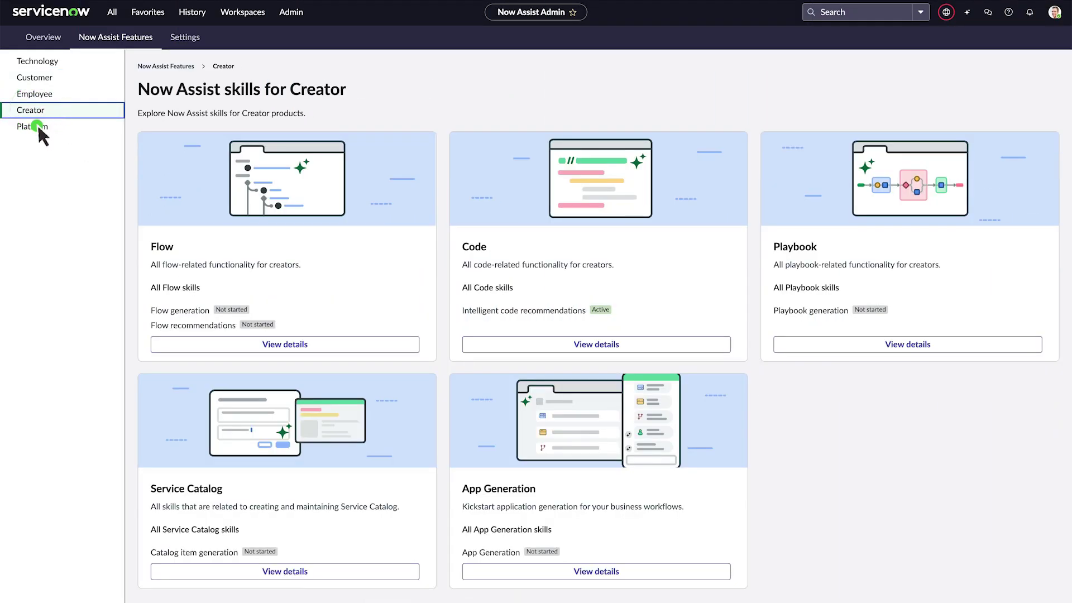
pyautogui.click(38, 126)
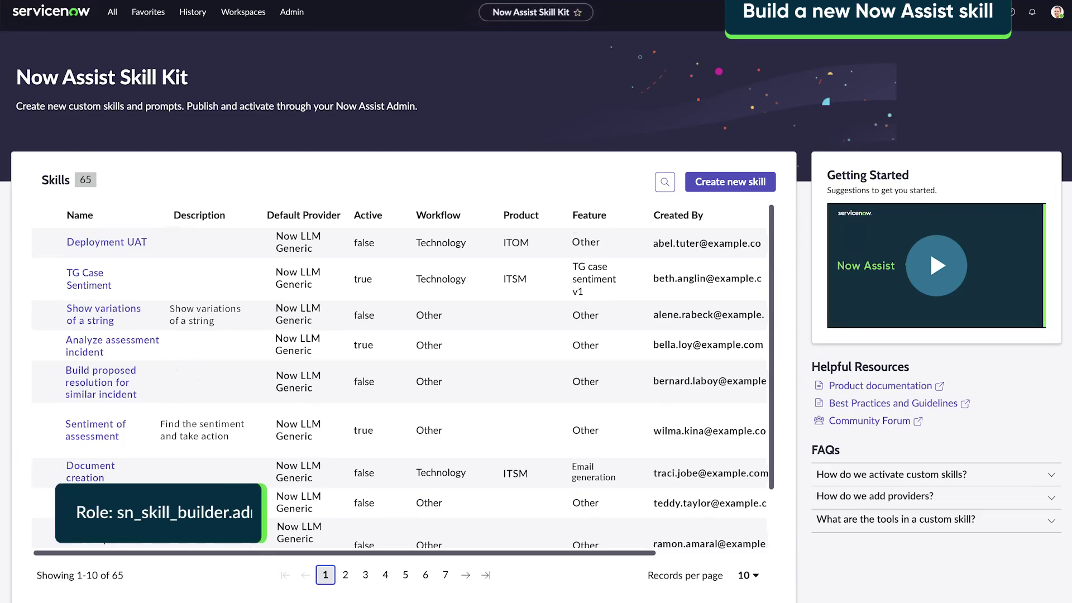
# Step: Start a new skill named ChildIncidentSummary with description 'Summarize child incident'
pyautogui.click(738, 181)
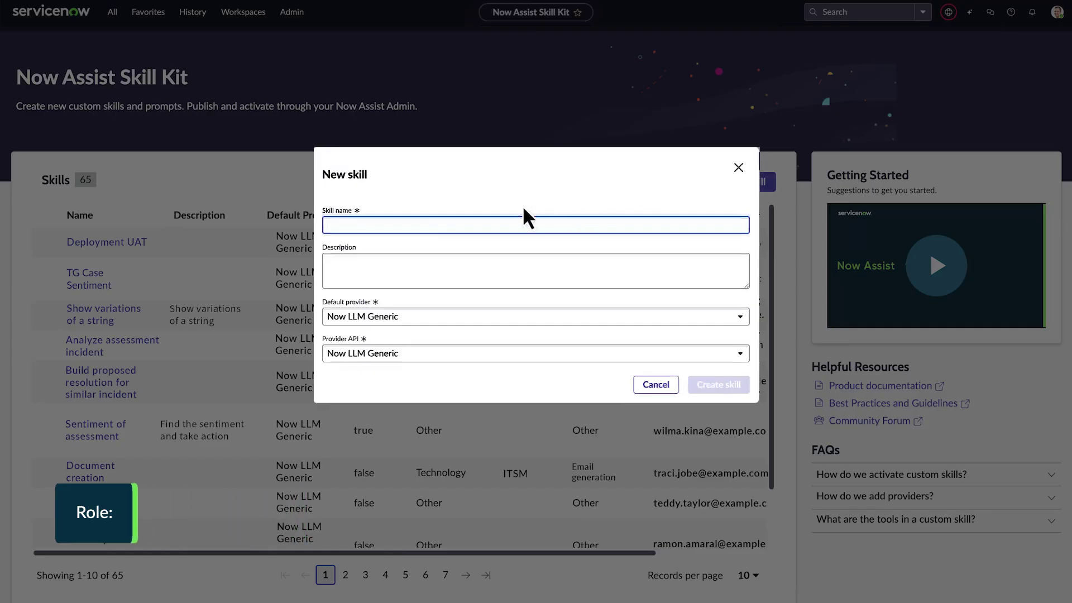
pyautogui.write('ChildIncidentSummary')
pyautogui.click(464, 258)
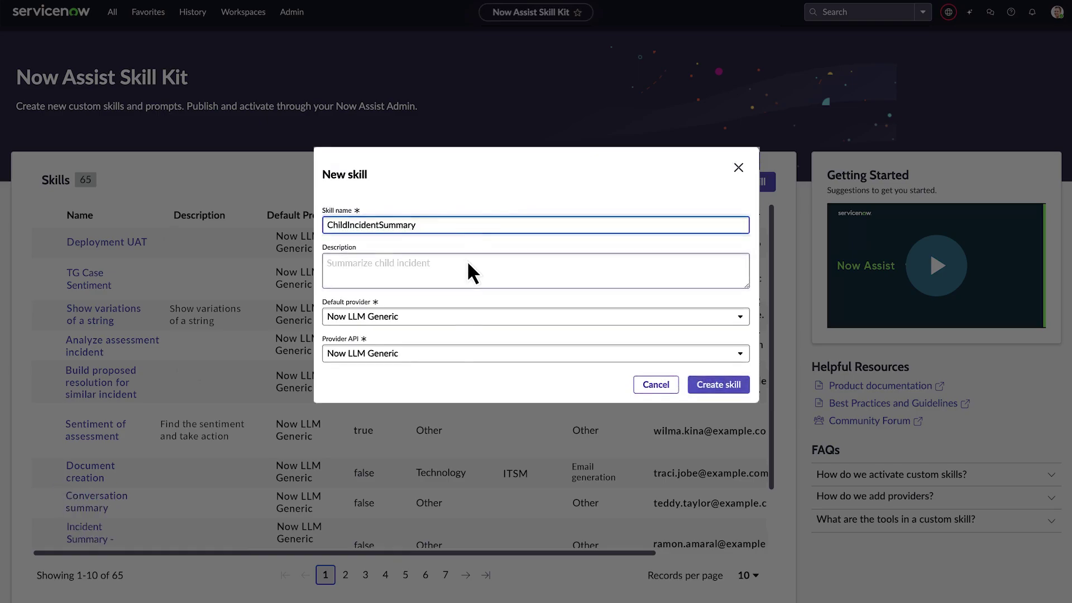
pyautogui.write('Summarize child incident')
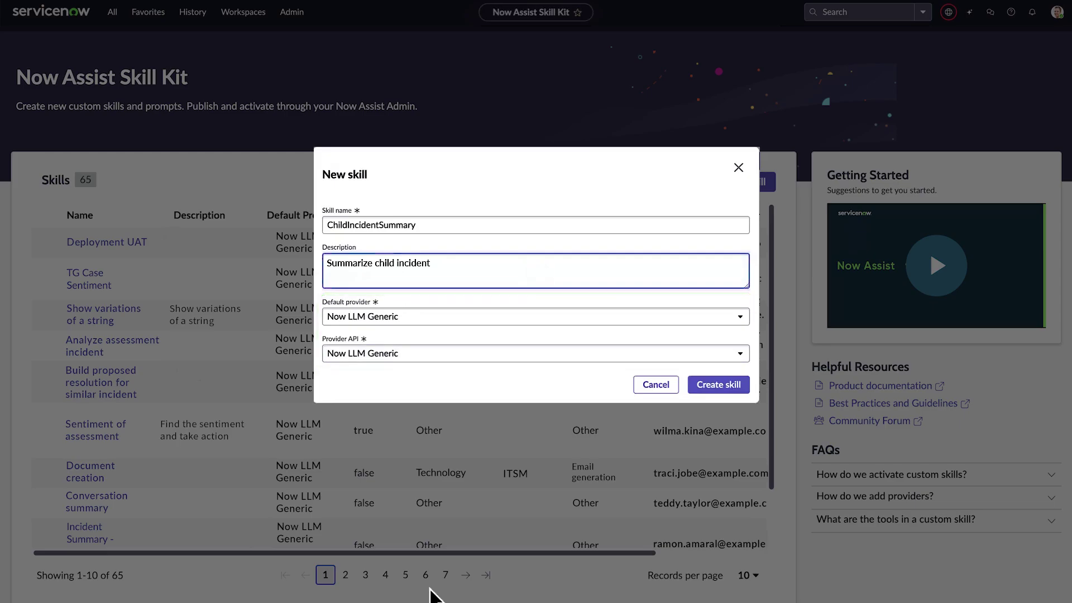
# Step: Create the skill and rename its default prompt to ChildIncidentSummary
pyautogui.click(718, 385)
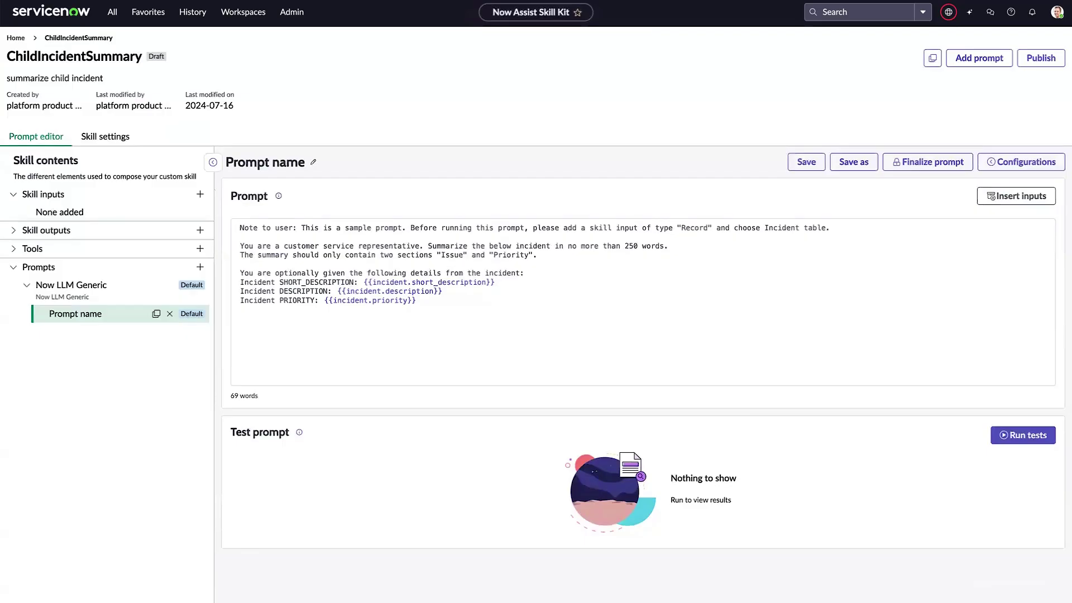
pyautogui.click(314, 162)
pyautogui.write('ChildIncidentSummary')
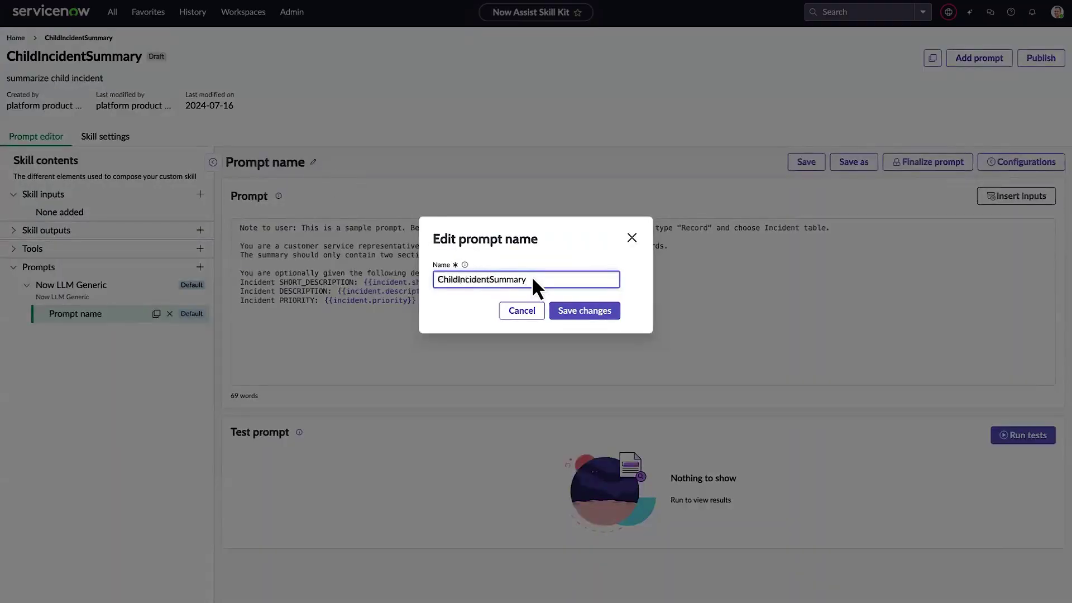
pyautogui.click(578, 311)
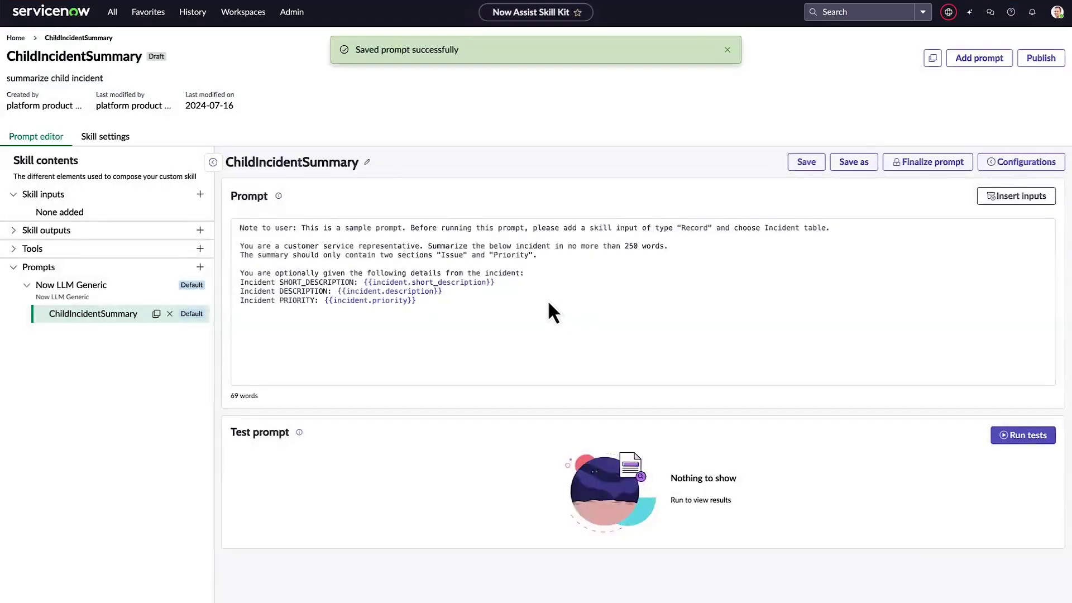
# Step: Replace the sample prompt text with the pasted child-incident summary prompt
pyautogui.click(338, 224)
pyautogui.hotkey('ctrl', 'a')
pyautogui.press('Delete')
pyautogui.write('You are a customer service representative. Summarize the child incidents of the below given parent incident. The summary should contain key issues and impact across the child incidents, highlighting any patterns, recurring problems, or significant outliers. When summarizing, please consider the following: Common Issues: Identify and summarize any recurring or common issues among the child incidents. Overall Impact: Describe the collective impact of the child incidents on the organization or users. Patterns and Trends: Highlight any noticeable patterns or trends from the child incidents. Notable Incidents: Mention any particularly severe or unusual incidents that stand out. Resolution Summary: Provide a brief overview of the resolutions or steps taken, if available. You are optionally given the following details from the incident: Parent incident short description: Parent incident description:  Here are the child incident details:')
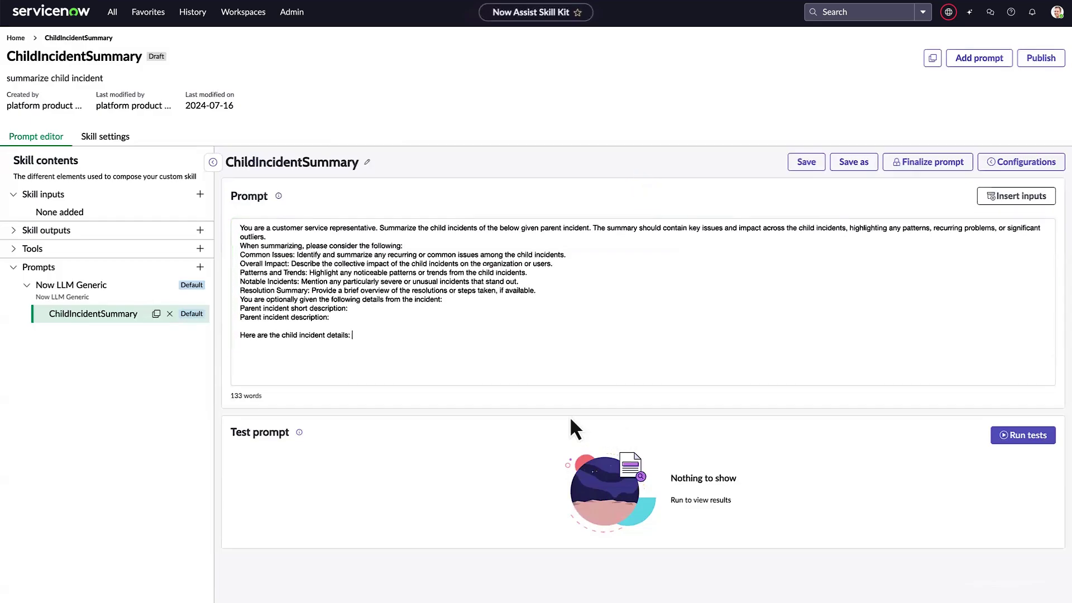
# Step: Add a Record input on the Incident table, described 'incident for skill', tested with INC0000032
pyautogui.click(200, 195)
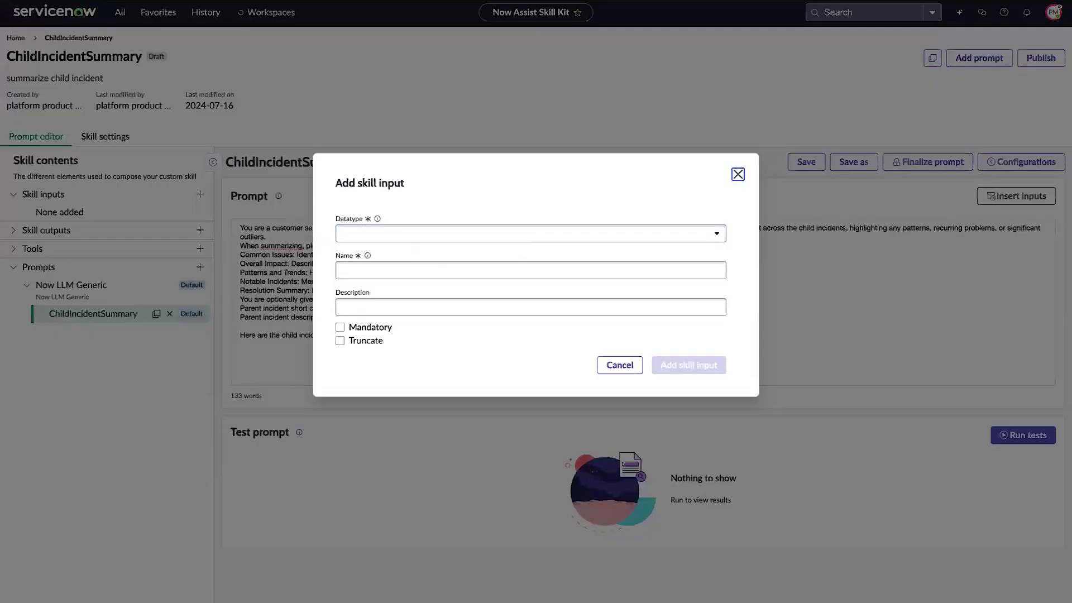
pyautogui.click(477, 231)
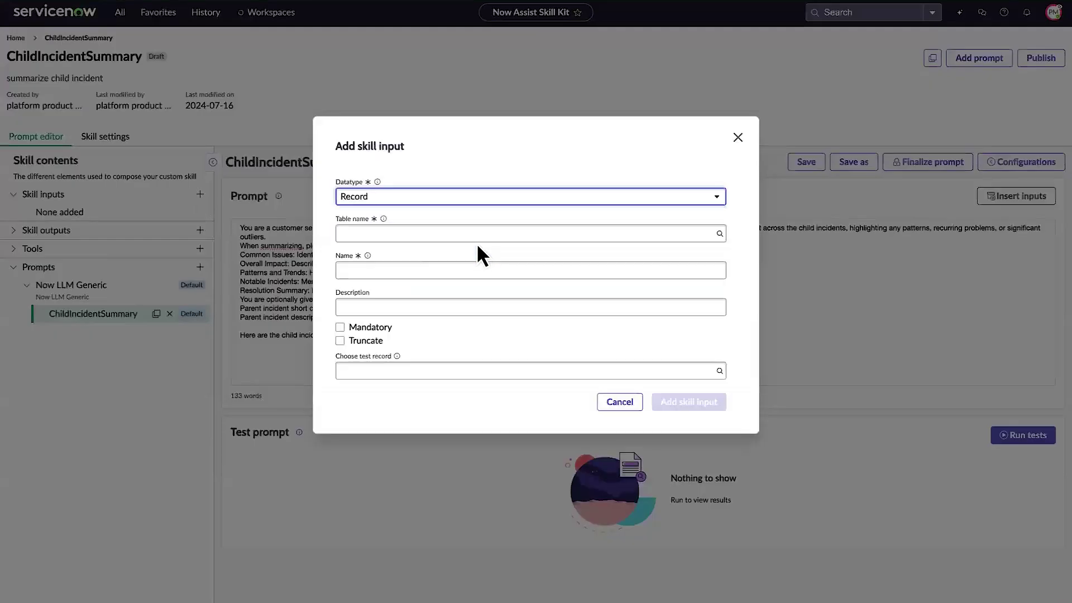
pyautogui.click(477, 230)
pyautogui.write('incident')
pyautogui.click(416, 254)
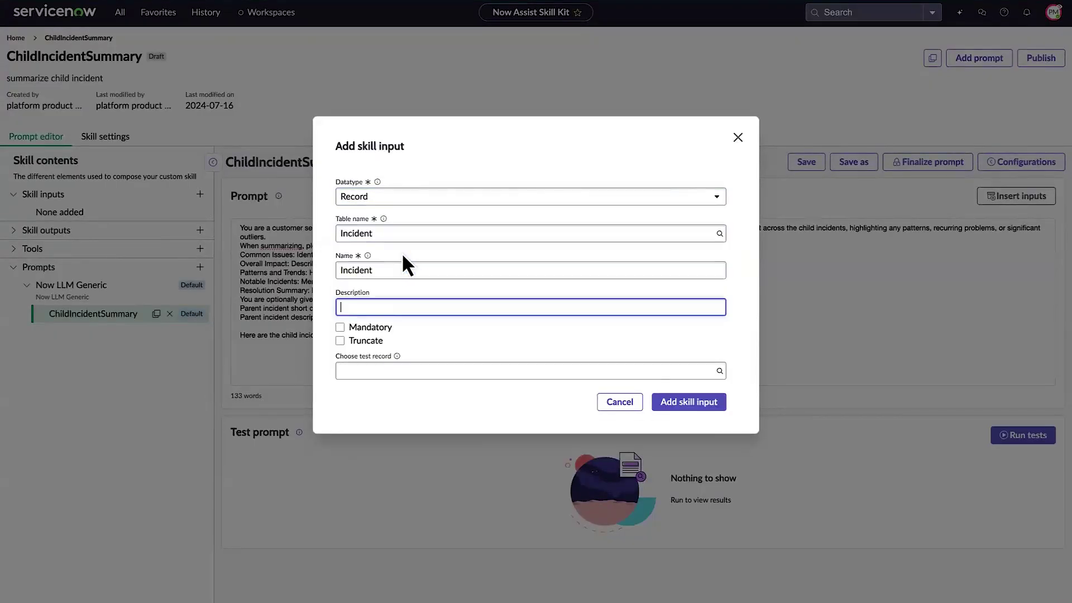
pyautogui.write('incident for skill')
pyautogui.click(479, 370)
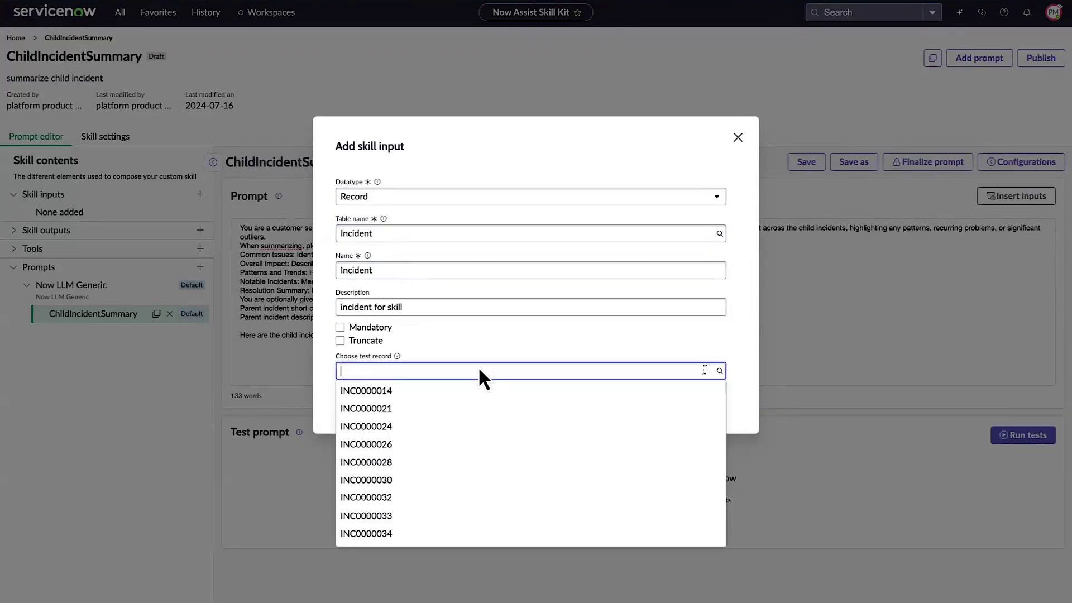
pyautogui.click(366, 498)
pyautogui.click(686, 405)
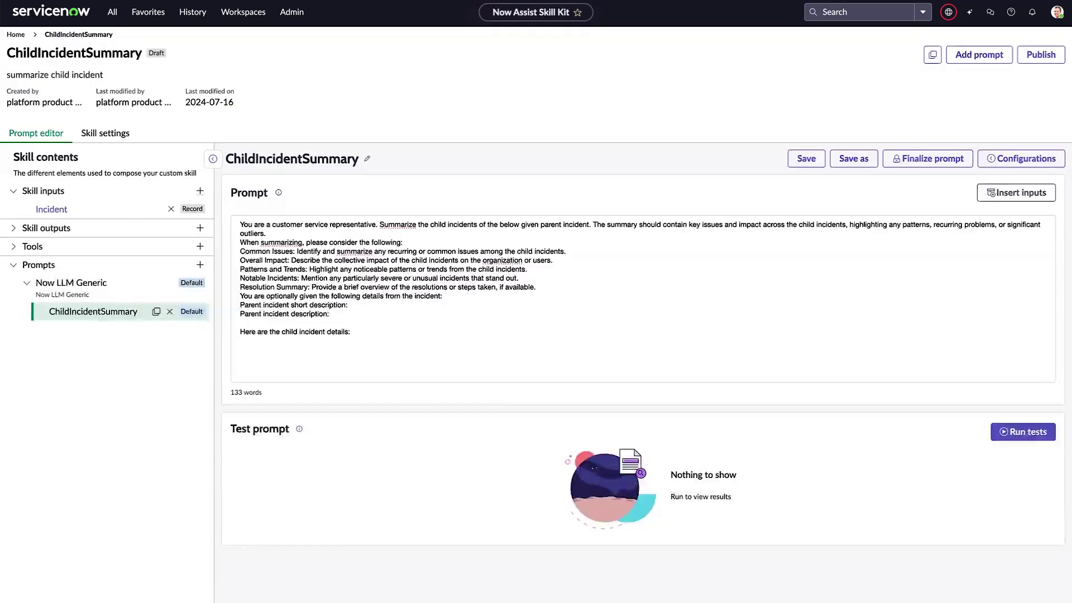
# Step: Define a Flow Action tool FetchChildIncidents using the IncidentDetailsFetcher resource
pyautogui.click(199, 246)
pyautogui.click(445, 273)
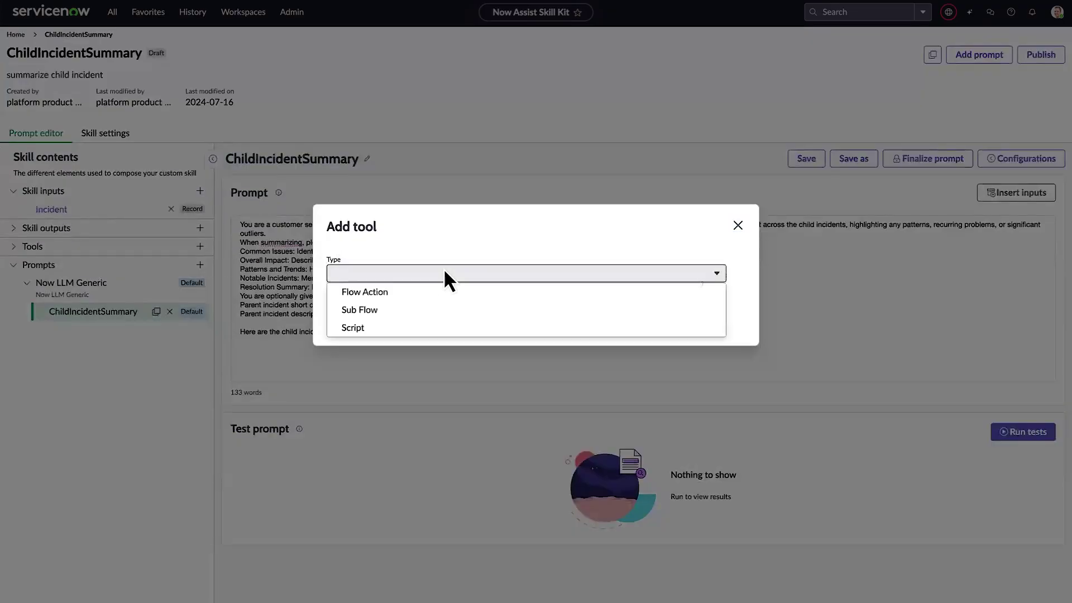
pyautogui.click(394, 288)
pyautogui.write('FetchChildIncidents')
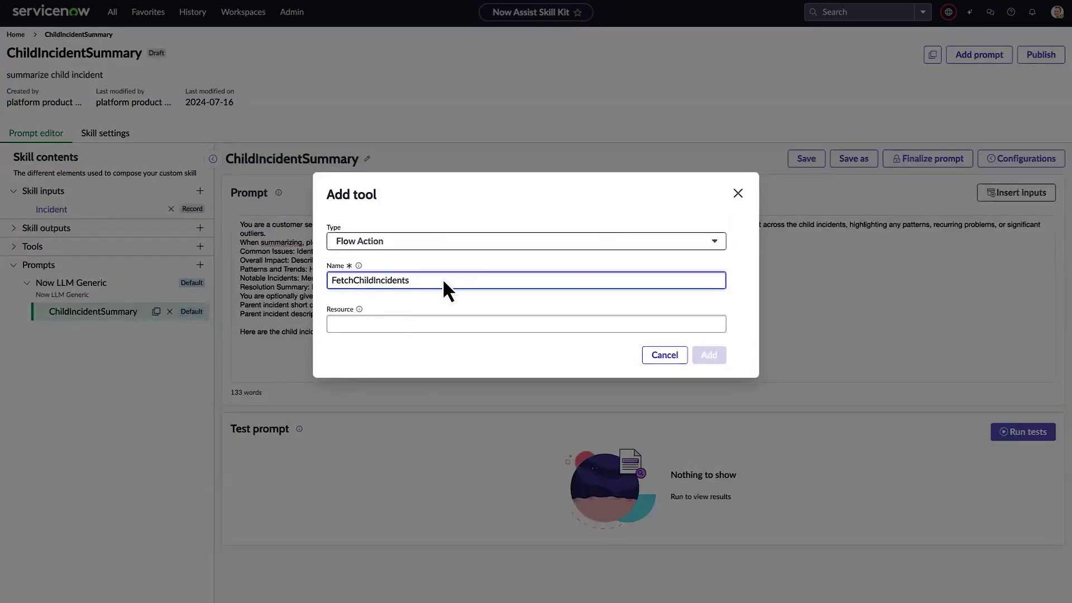
pyautogui.click(401, 322)
pyautogui.write('incident')
pyautogui.click(364, 444)
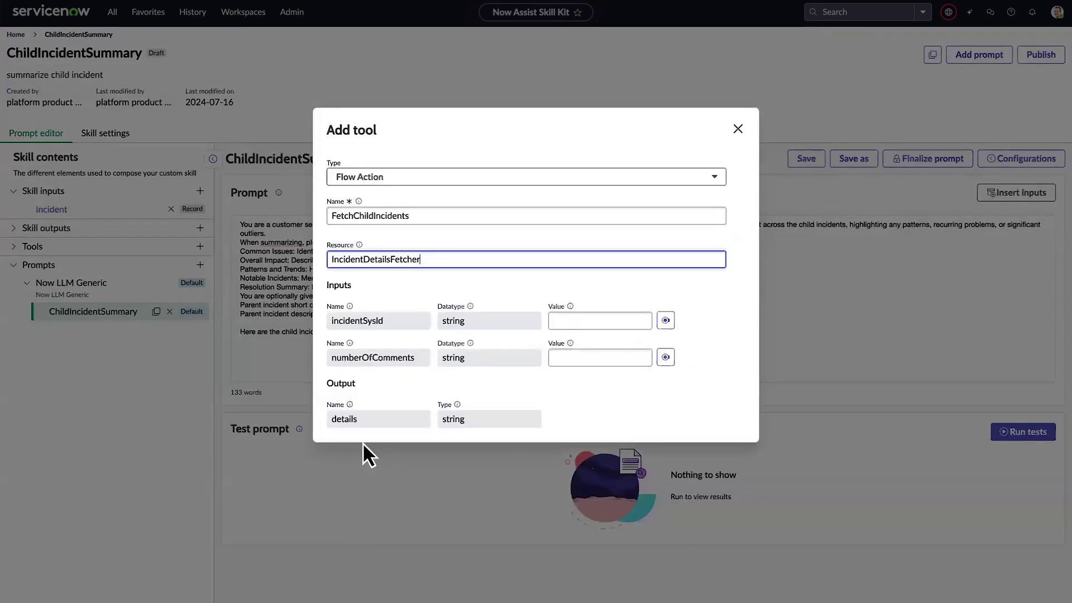
# Step: Map incidentSysId to the incident's sys_id and numberOfComments to 2, then add the tool
pyautogui.click(666, 320)
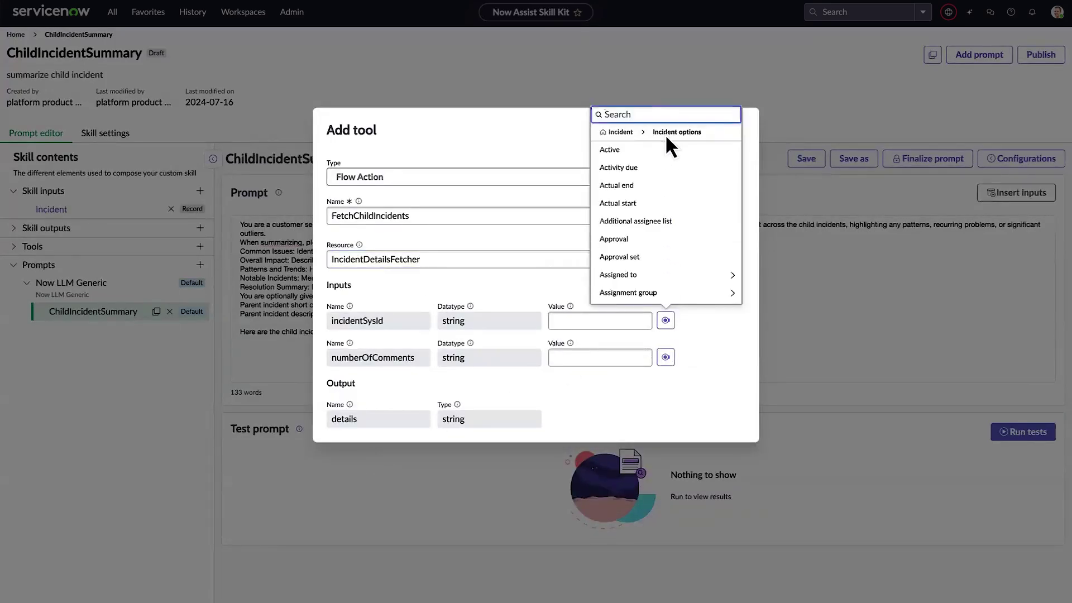
pyautogui.write('sys')
pyautogui.click(608, 149)
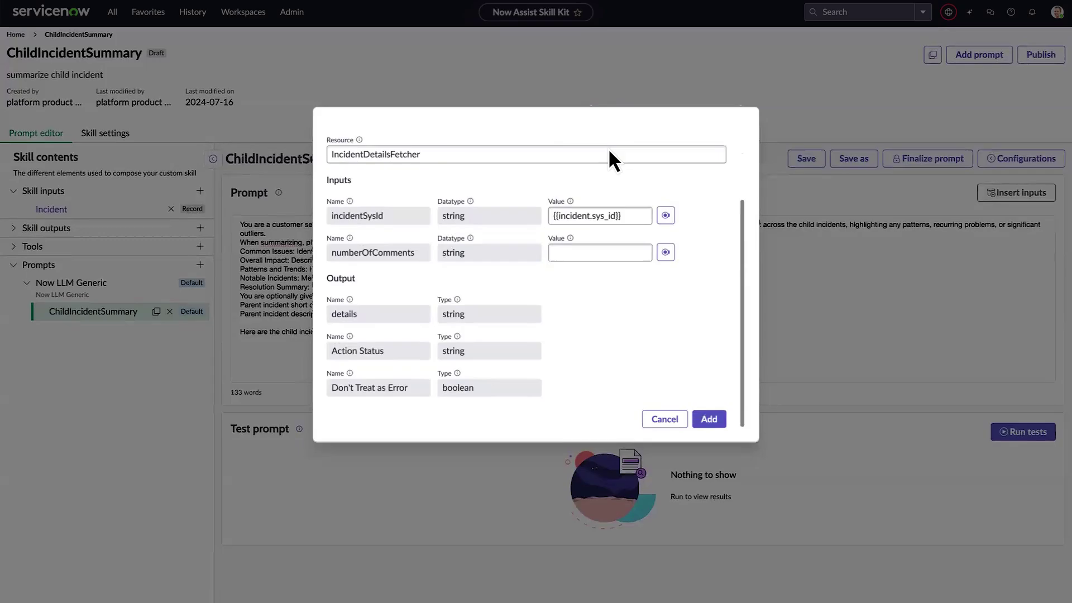
pyautogui.click(611, 251)
pyautogui.write('2')
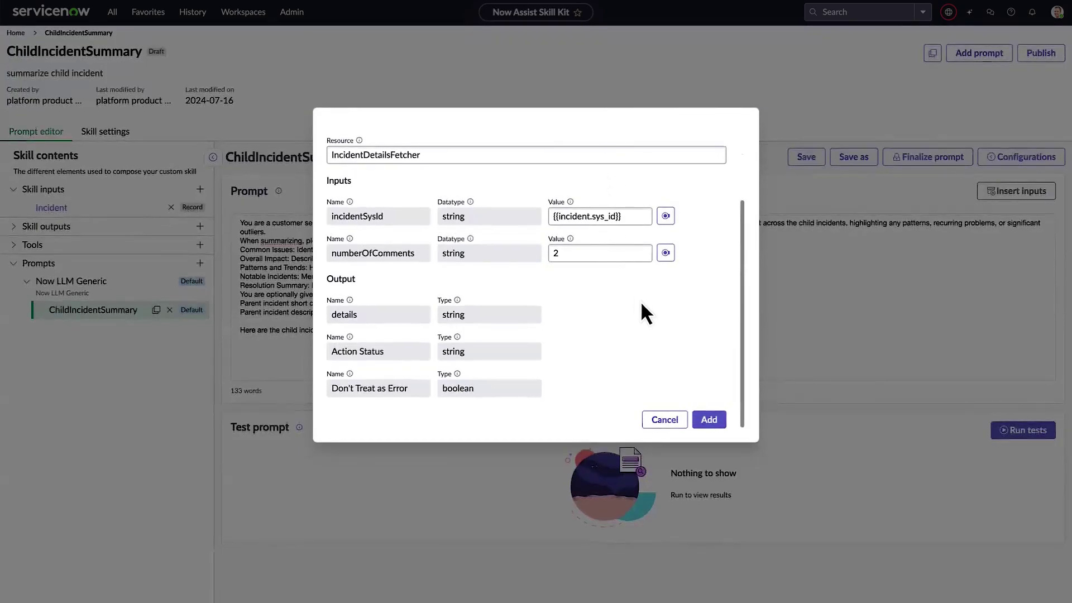
pyautogui.click(709, 420)
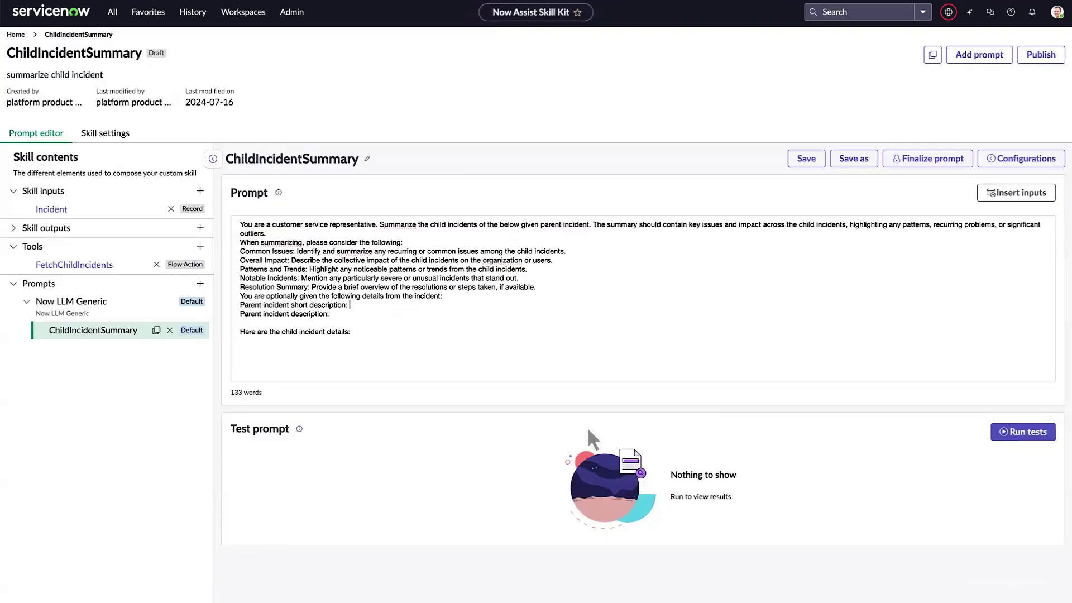
# Step: Insert the Incident short description and description into the prompt's parent lines
pyautogui.click(1017, 196)
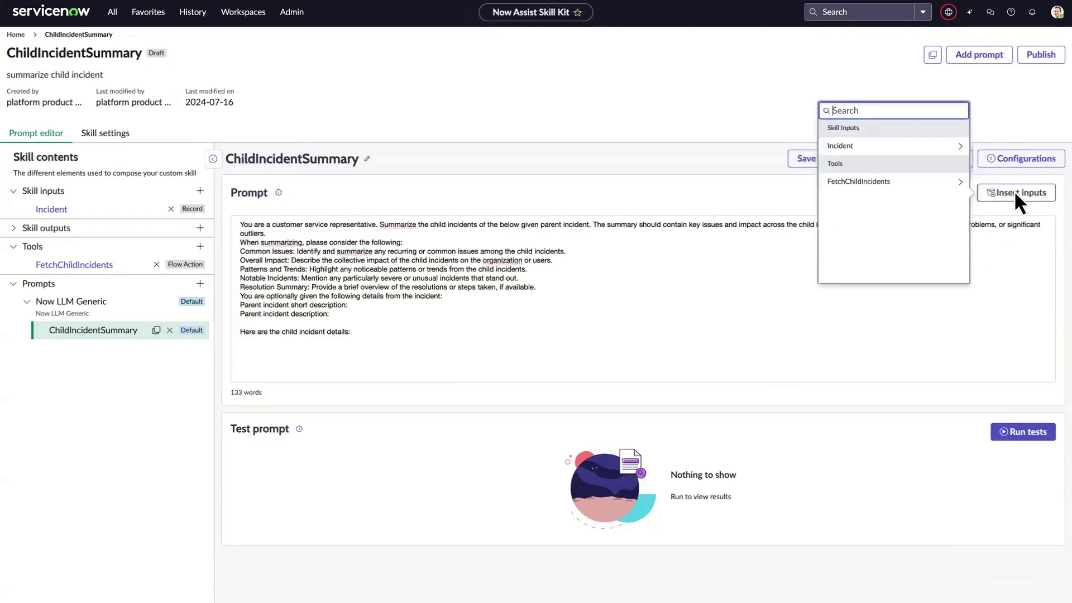
pyautogui.click(961, 147)
pyautogui.write('short description')
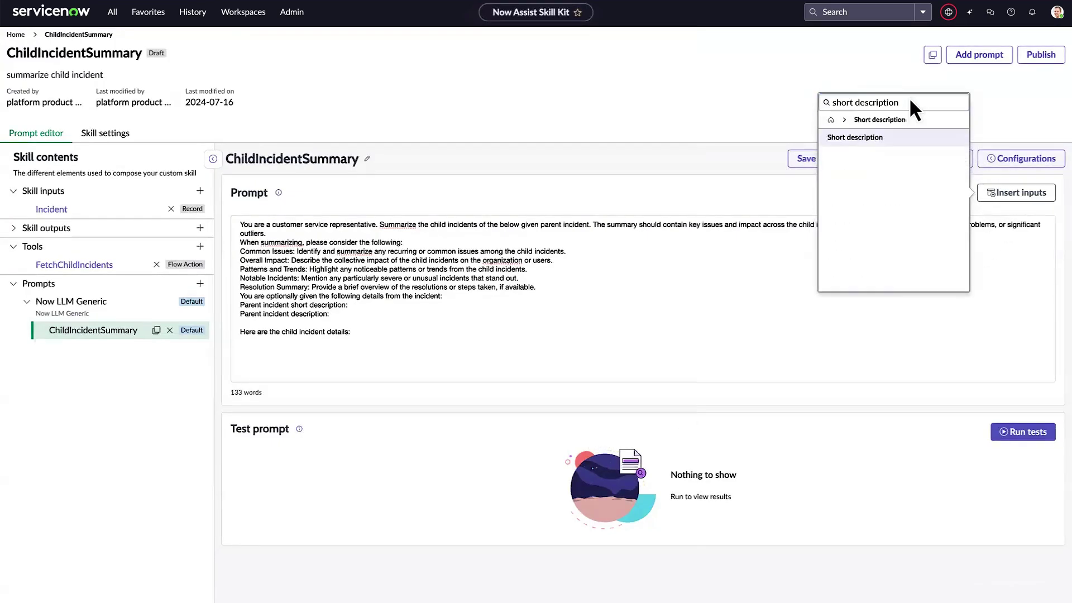
pyautogui.click(854, 137)
pyautogui.click(1017, 193)
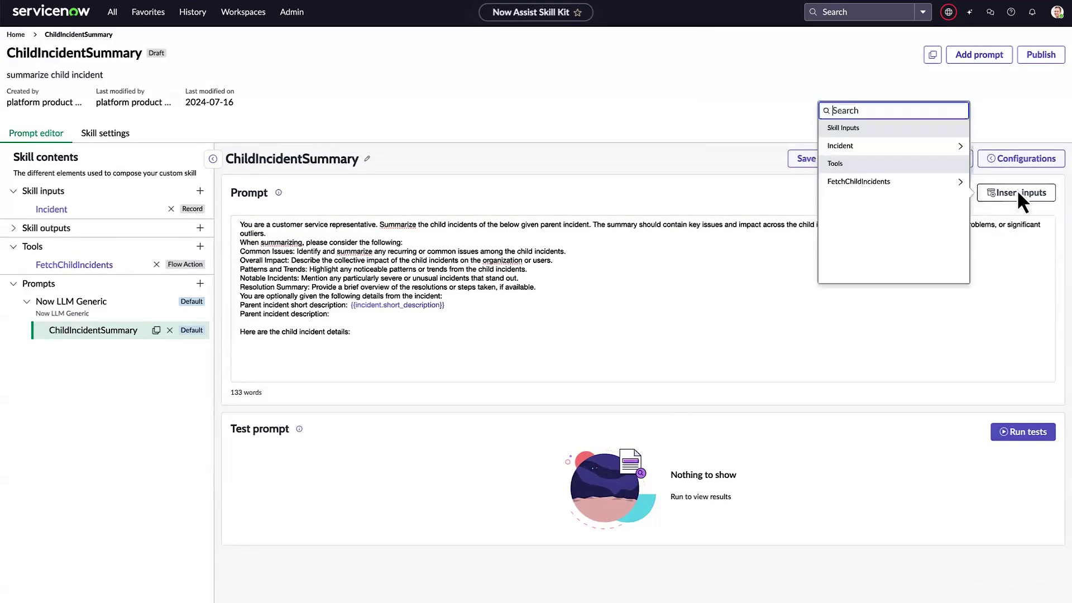
pyautogui.click(958, 144)
pyautogui.write('description')
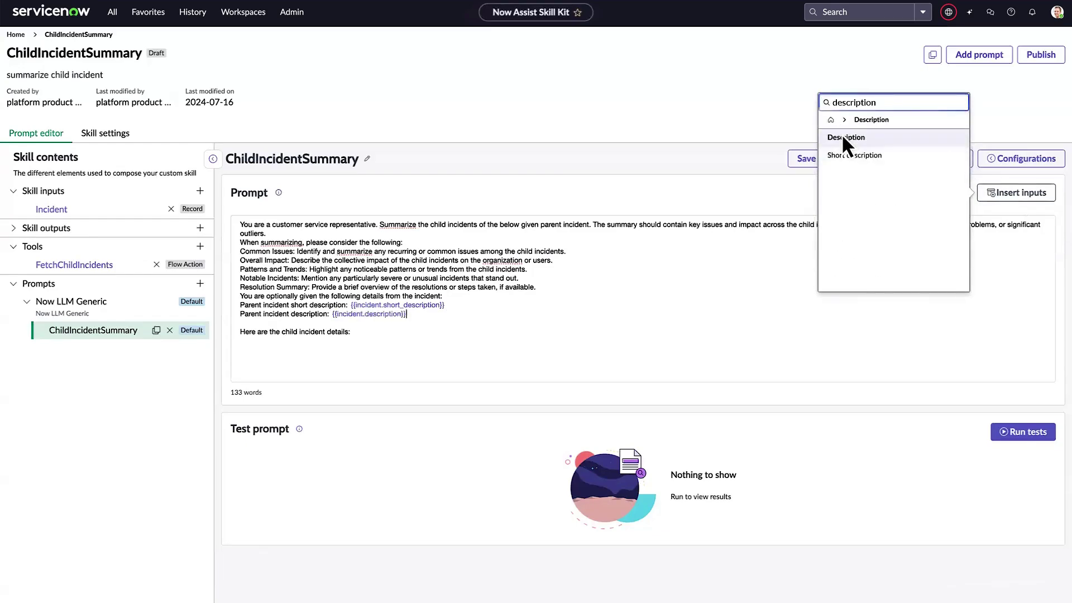
pyautogui.click(843, 136)
# Step: Insert the FetchChildIncidents details output at the prompt's child incident line
pyautogui.click(1015, 195)
pyautogui.click(960, 180)
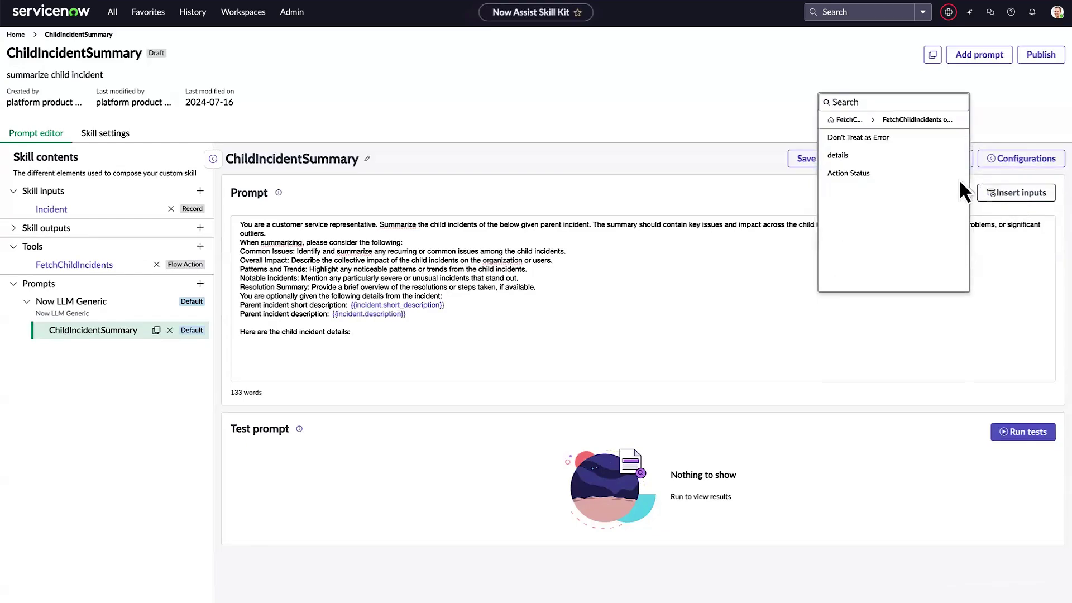
pyautogui.click(838, 156)
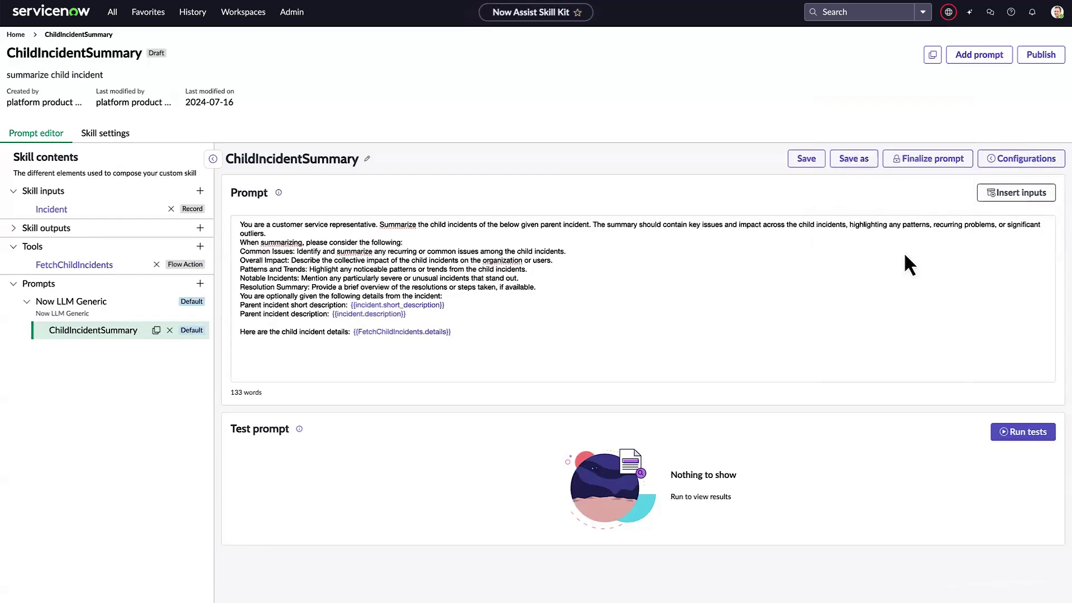
# Step: Run the prompt test on INC0000032 and bring up the model configuration panel
pyautogui.click(1023, 432)
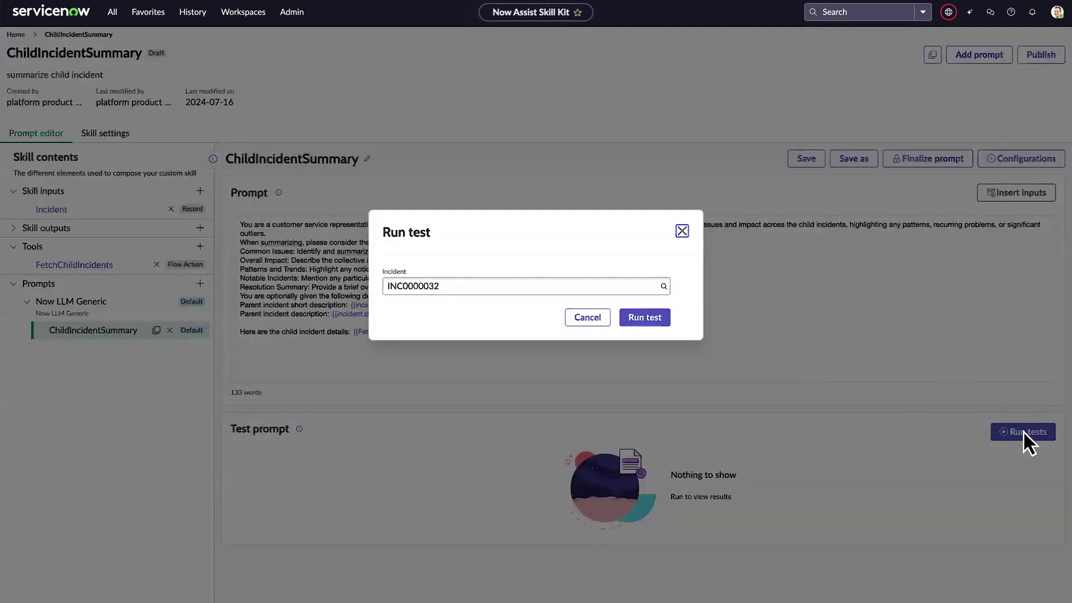
pyautogui.click(645, 317)
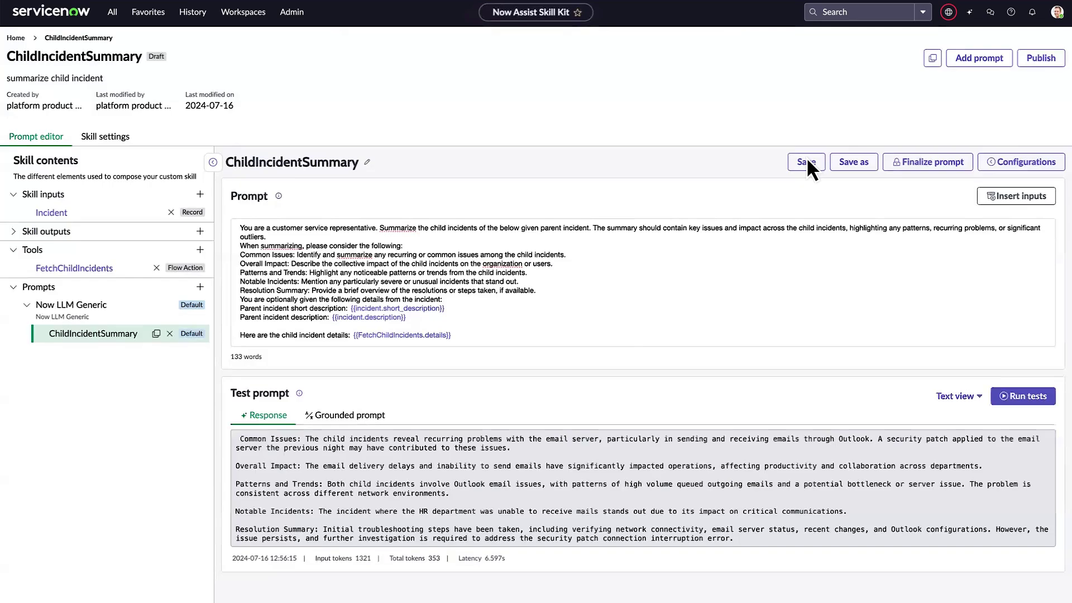
pyautogui.click(1014, 160)
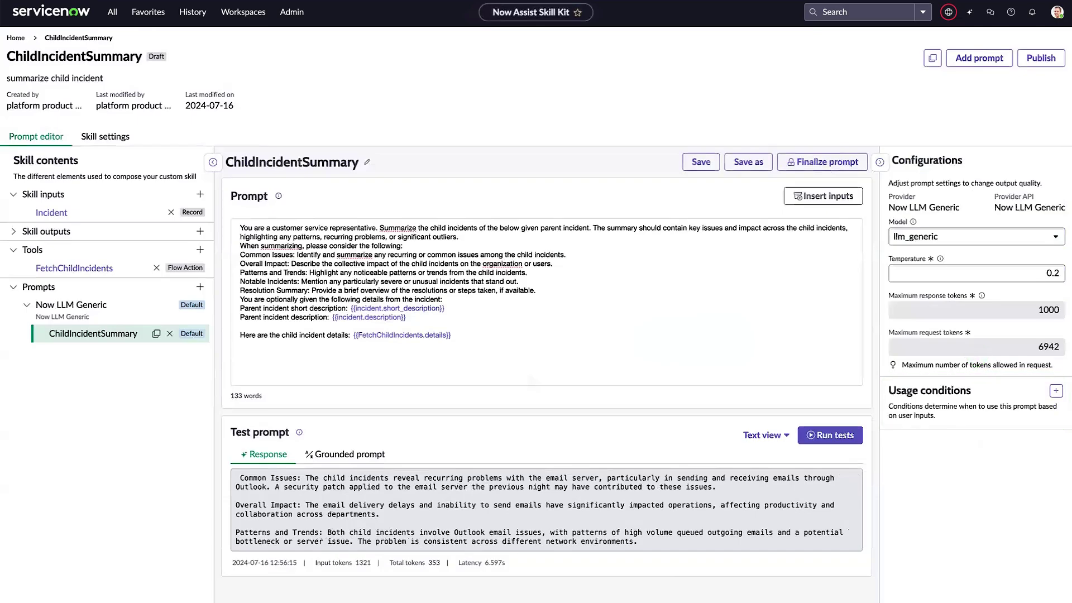
# Step: Go from Skill settings and the Now LLM Generic provider to Deployment Settings
pyautogui.click(100, 131)
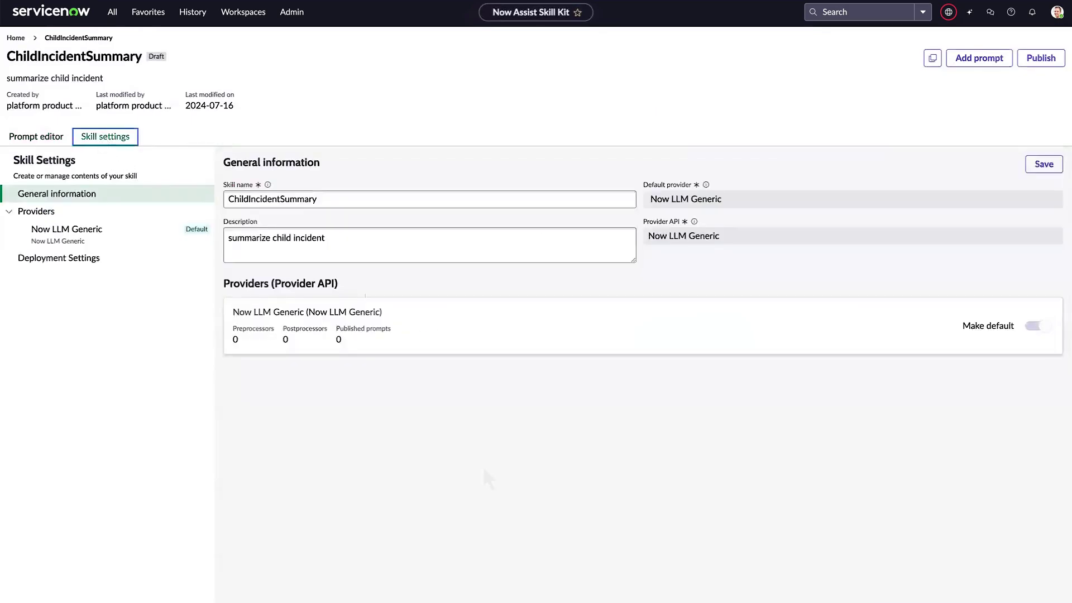
pyautogui.click(56, 229)
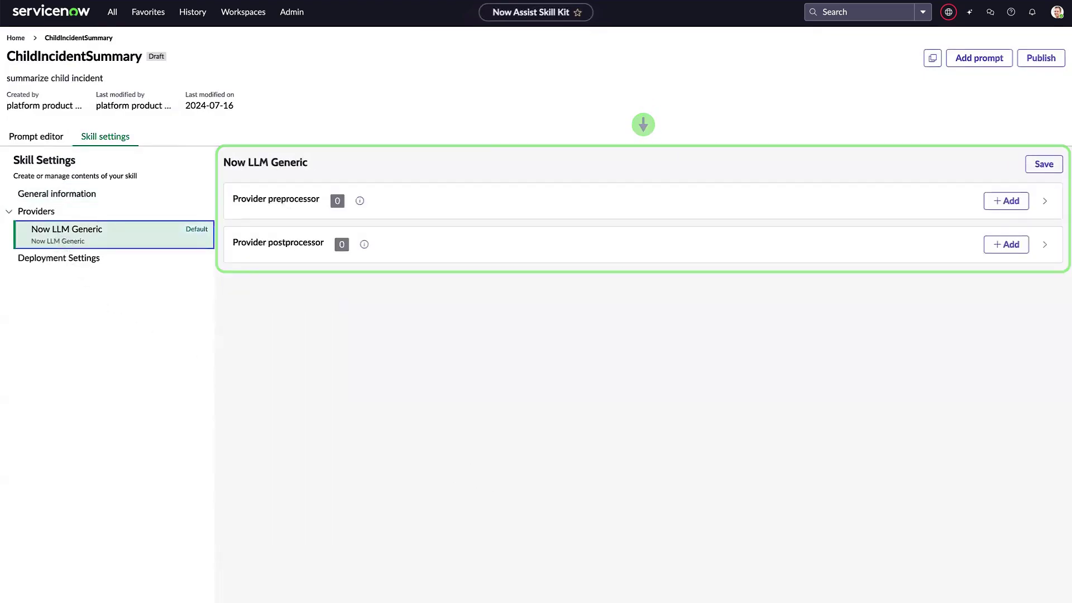
pyautogui.click(61, 262)
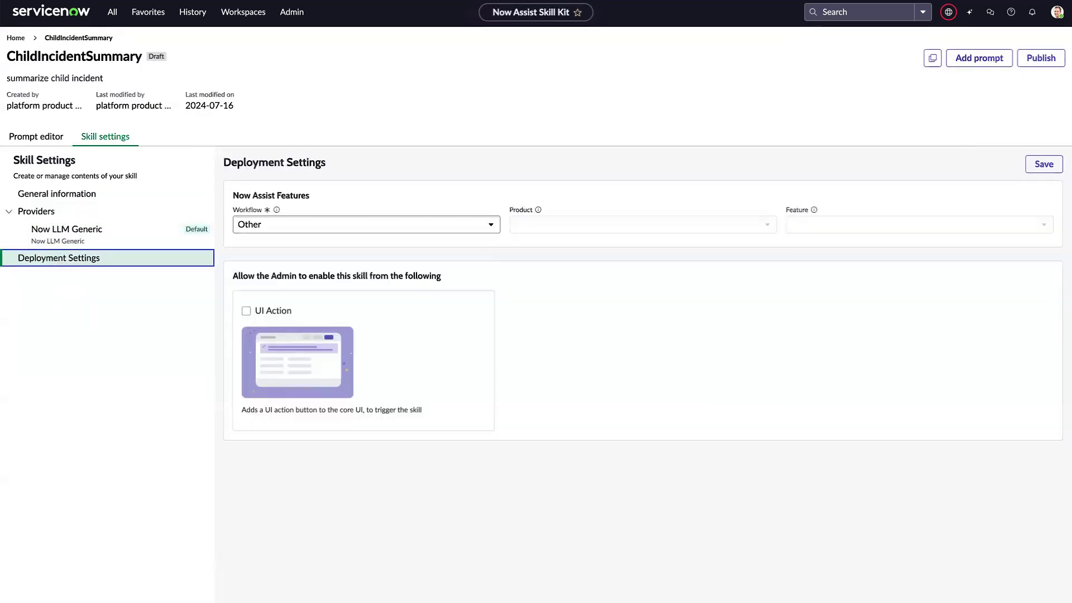